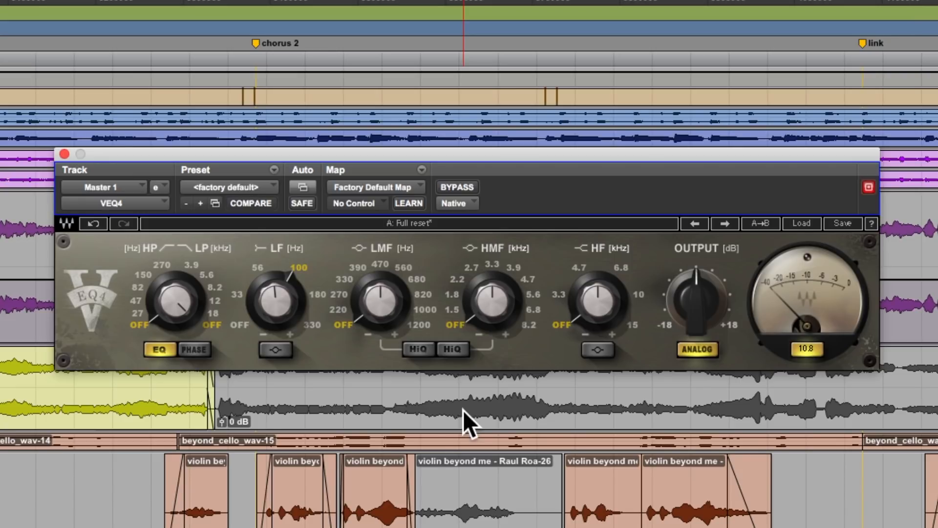
# Step: Try several cutoff frequencies on the EQ's low-pass filter, ending at 12 kHz
pyautogui.scroll(-1, 463, 410)
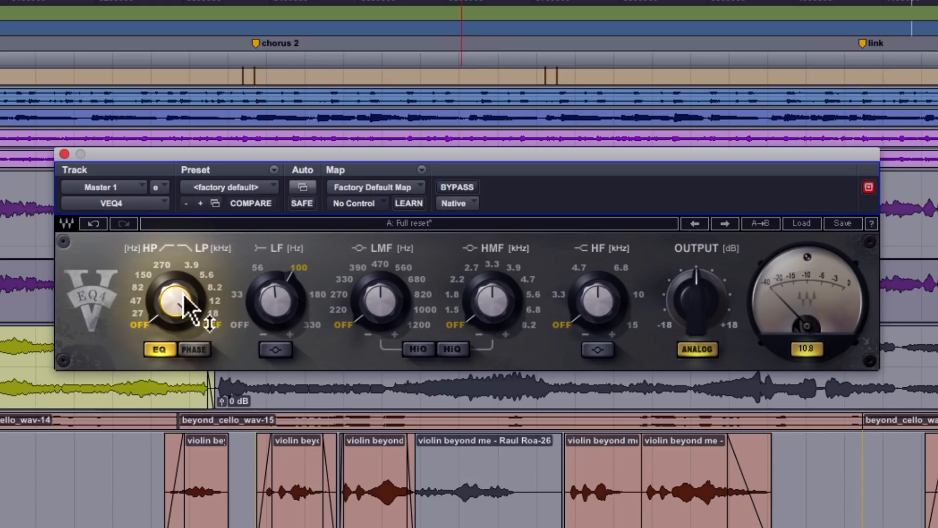
pyautogui.click(214, 286)
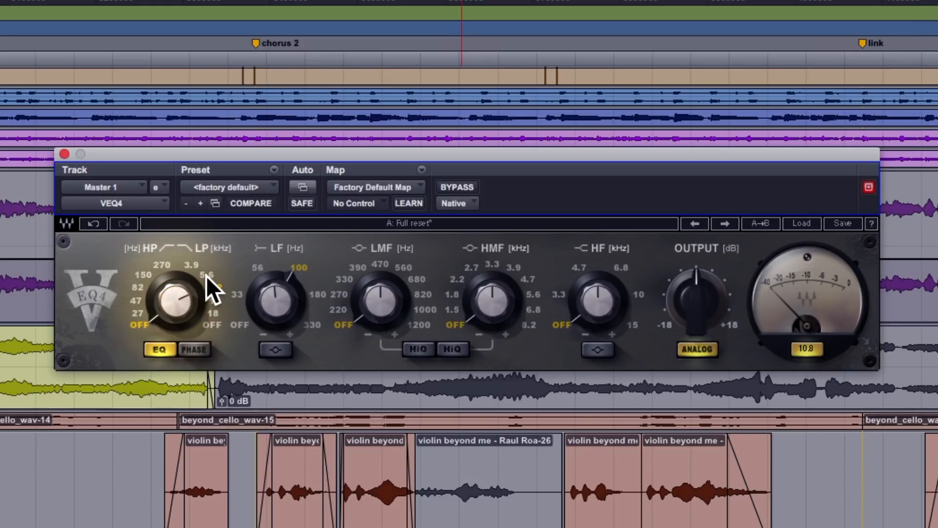
pyautogui.click(206, 275)
pyautogui.click(215, 302)
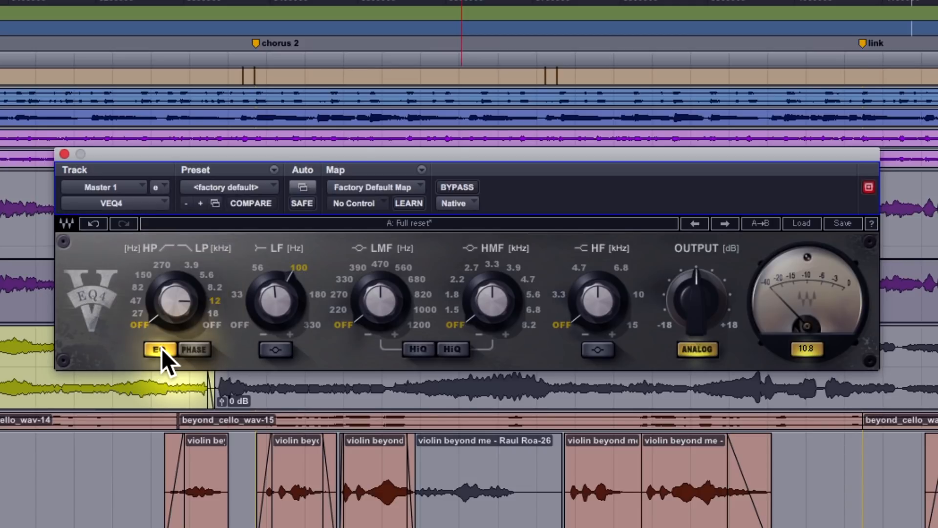
# Step: Toggle the phase inversion on and back off
pyautogui.click(200, 351)
pyautogui.click(200, 351)
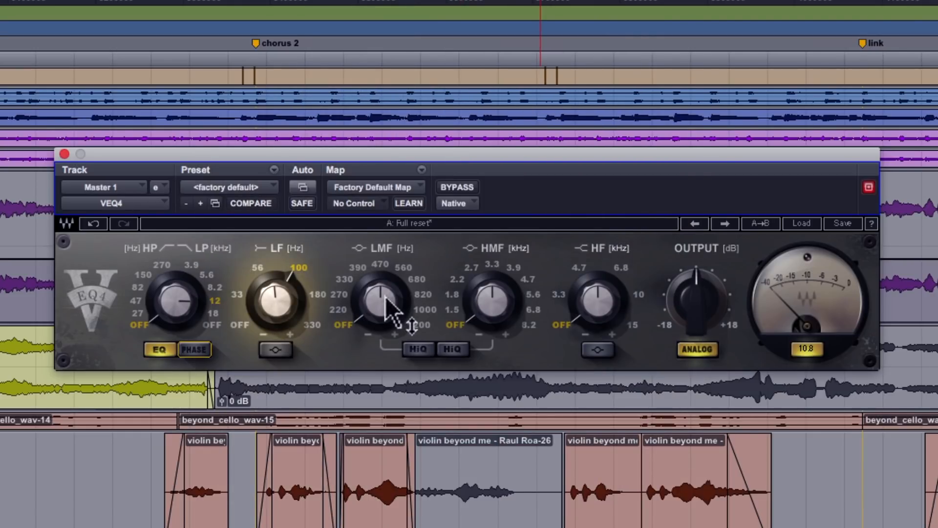
pyautogui.moveTo(385, 297)
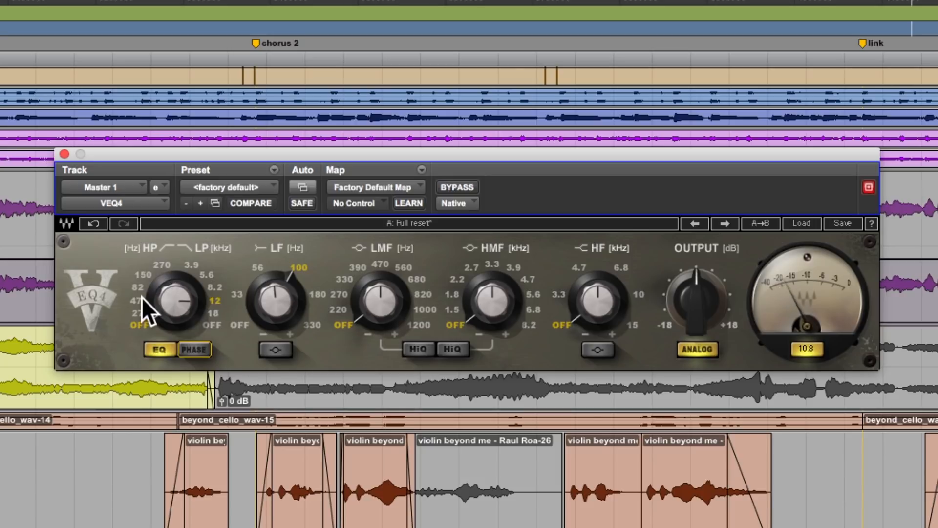
# Step: Try the high-pass filter at 150 Hz, and switch both the high-pass and low-pass filters off
pyautogui.click(142, 284)
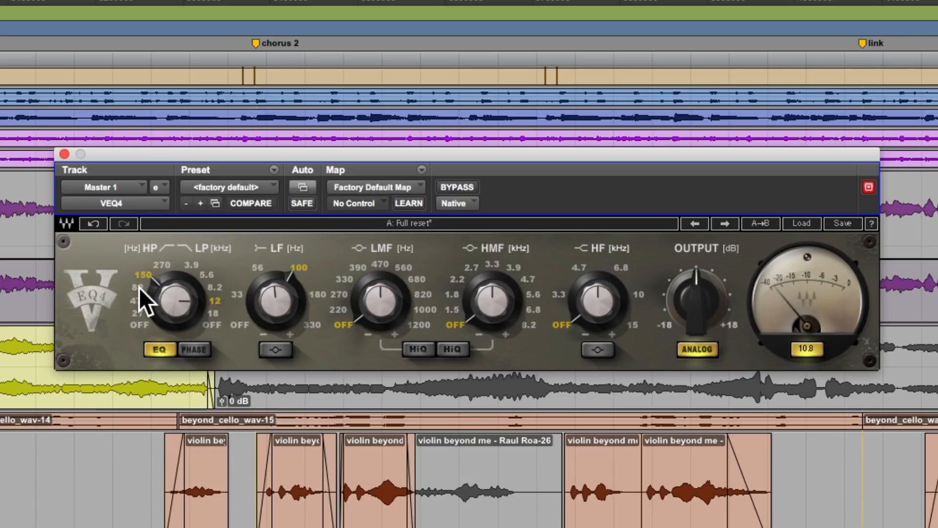
pyautogui.click(140, 326)
pyautogui.click(205, 324)
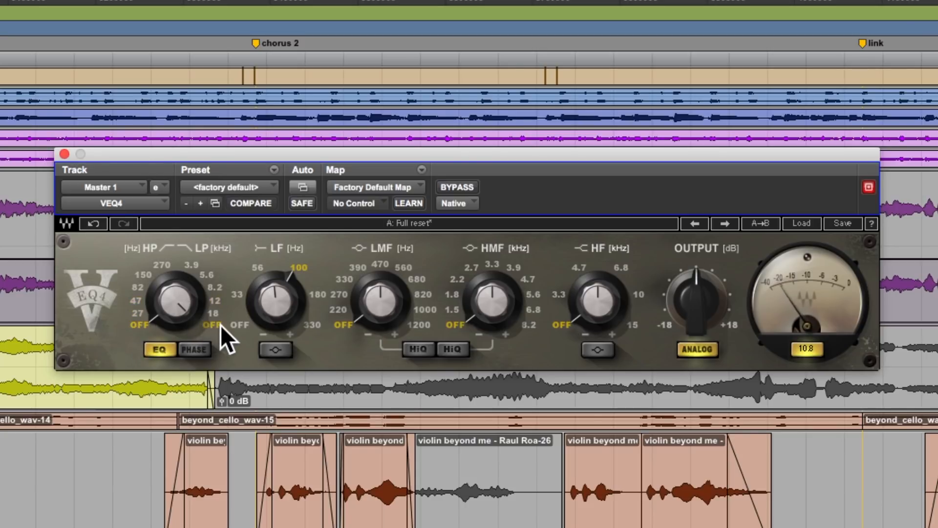
# Step: Sweep the low-pass filter through 3.9, 5.6, 8.2, 12 and 18 kHz, and switch it off
pyautogui.click(192, 266)
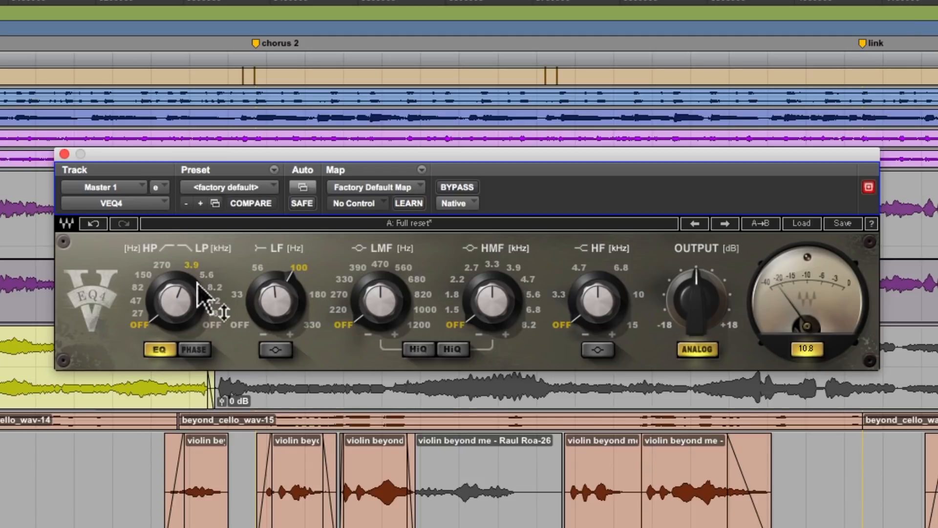
pyautogui.click(205, 277)
pyautogui.click(212, 289)
pyautogui.click(216, 303)
pyautogui.click(215, 316)
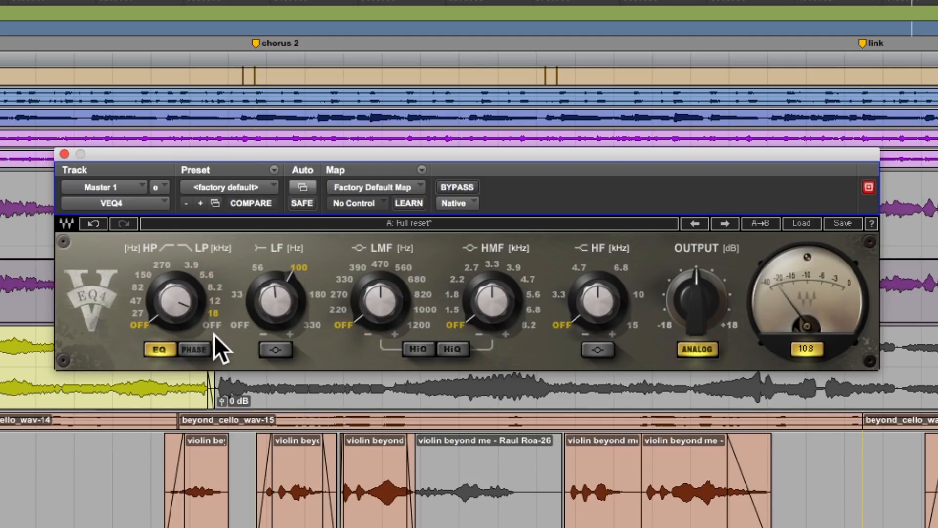
pyautogui.click(213, 325)
# Step: Set the LF band to 56 Hz and boost it by about 9 dB
pyautogui.click(259, 272)
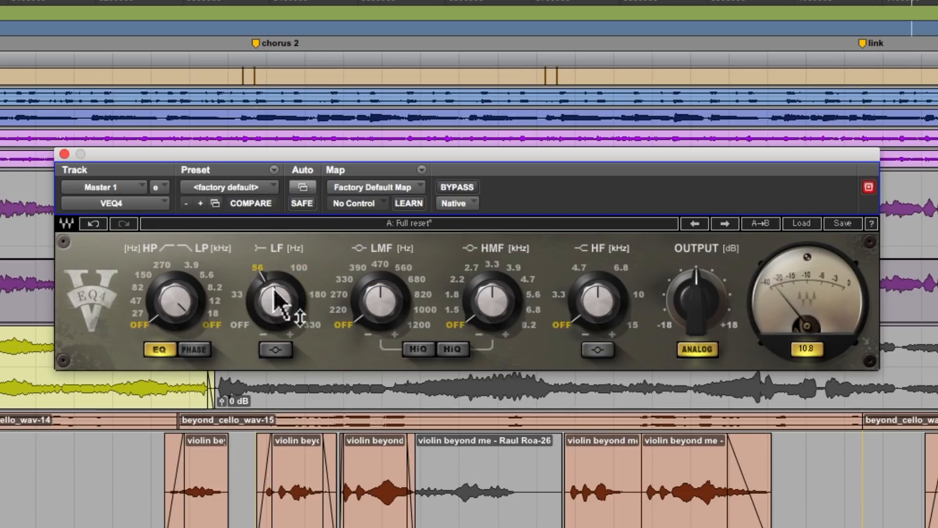
pyautogui.moveTo(269, 300)
pyautogui.mouseDown()
pyautogui.moveTo(275, 285)
pyautogui.moveTo(275, 305)
pyautogui.moveTo(282, 301)
pyautogui.mouseUp()
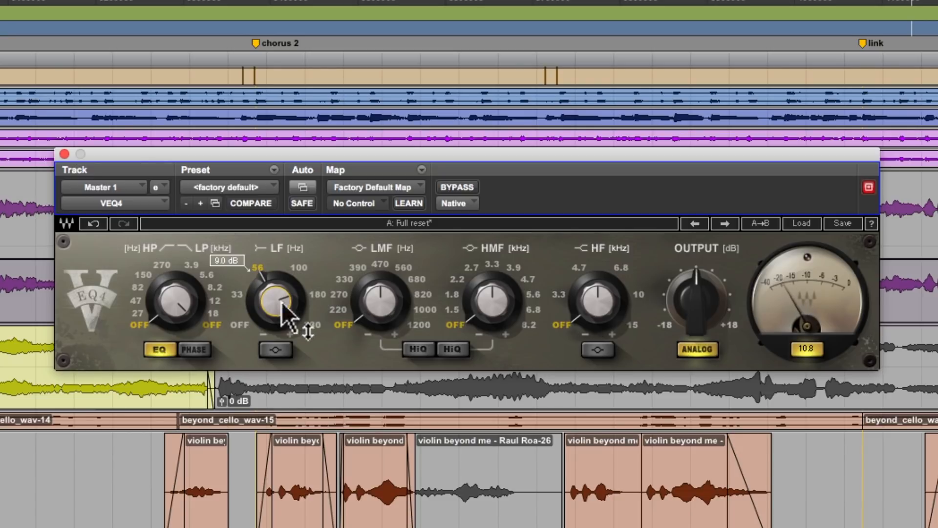
# Step: Compare the low-frequency boost with the bypassed signal, and lower the output level slightly
pyautogui.click(455, 185)
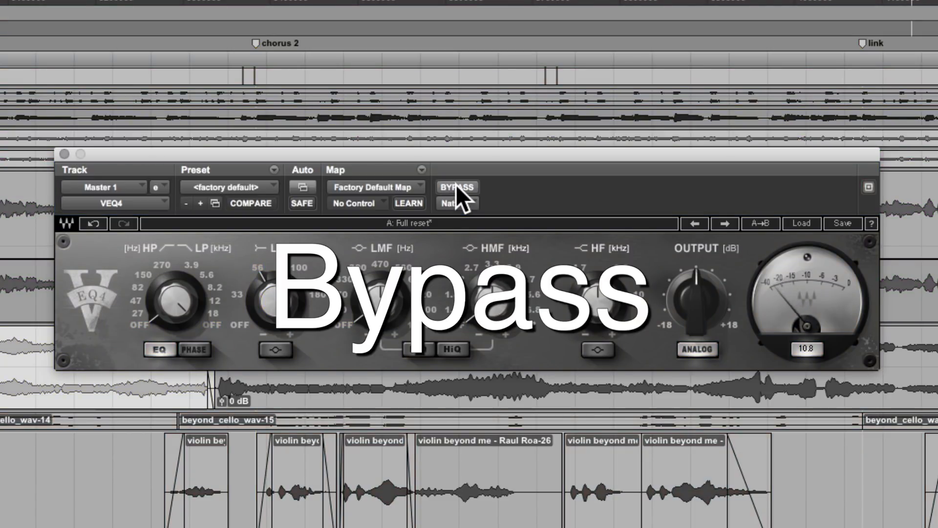
pyautogui.click(456, 185)
pyautogui.moveTo(694, 300); pyautogui.dragTo(694, 303)
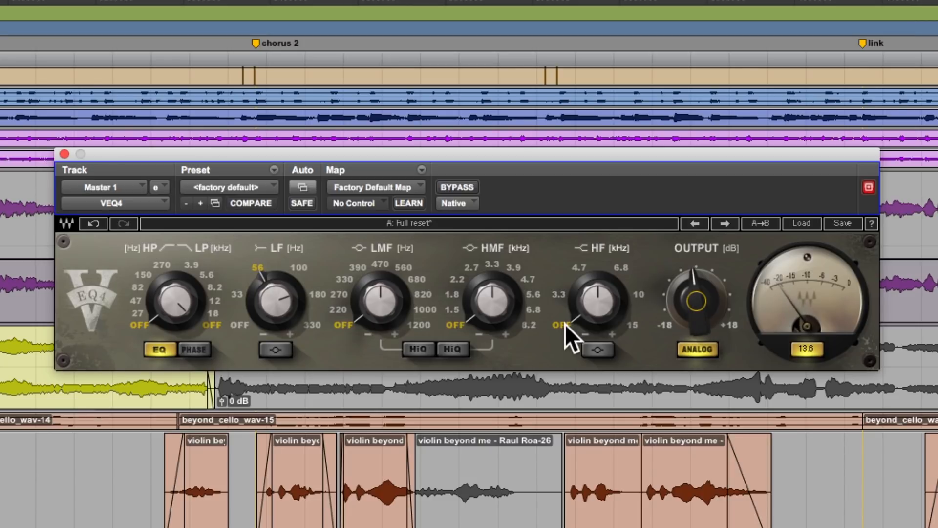
# Step: Boost the HF band slightly, trying 10 kHz and settling on 4.7 kHz
pyautogui.click(637, 294)
pyautogui.moveTo(603, 299)
pyautogui.mouseDown()
pyautogui.moveTo(603, 281)
pyautogui.moveTo(603, 299)
pyautogui.mouseUp()
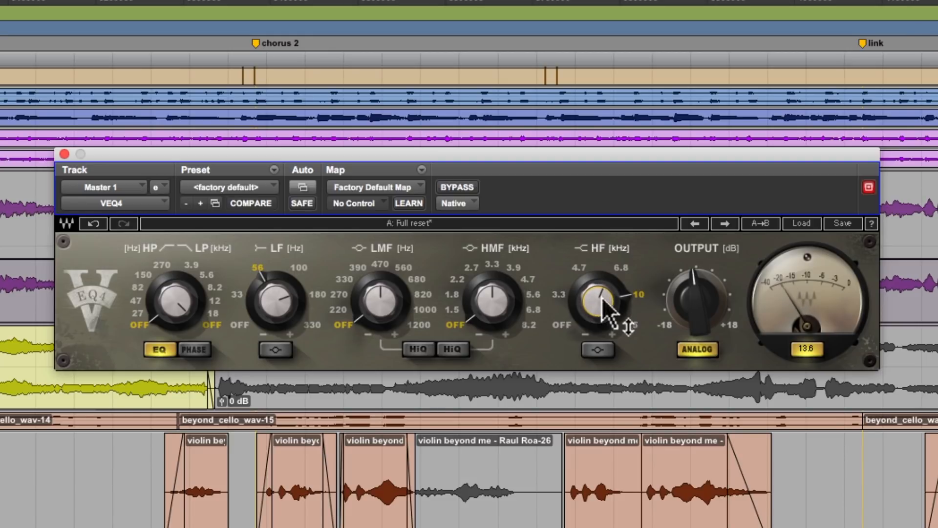
pyautogui.click(580, 270)
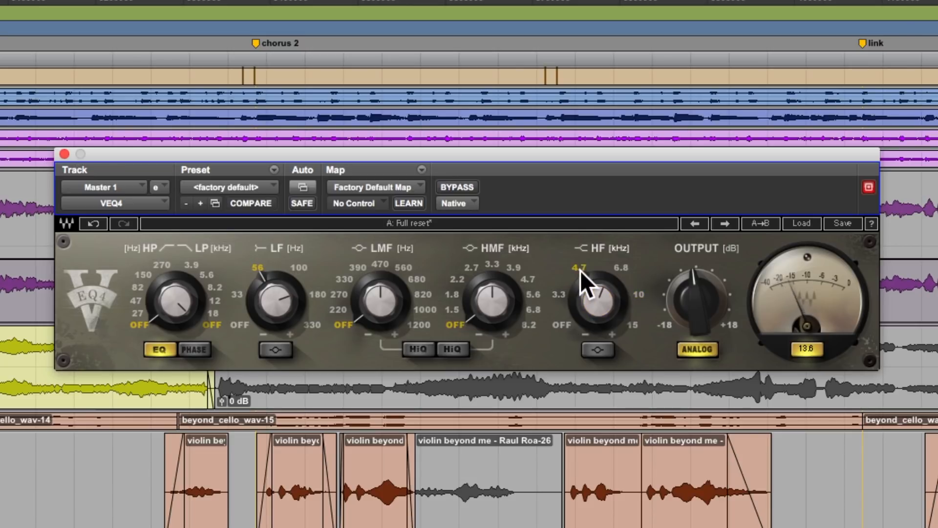
pyautogui.moveTo(603, 300); pyautogui.dragTo(604, 301)
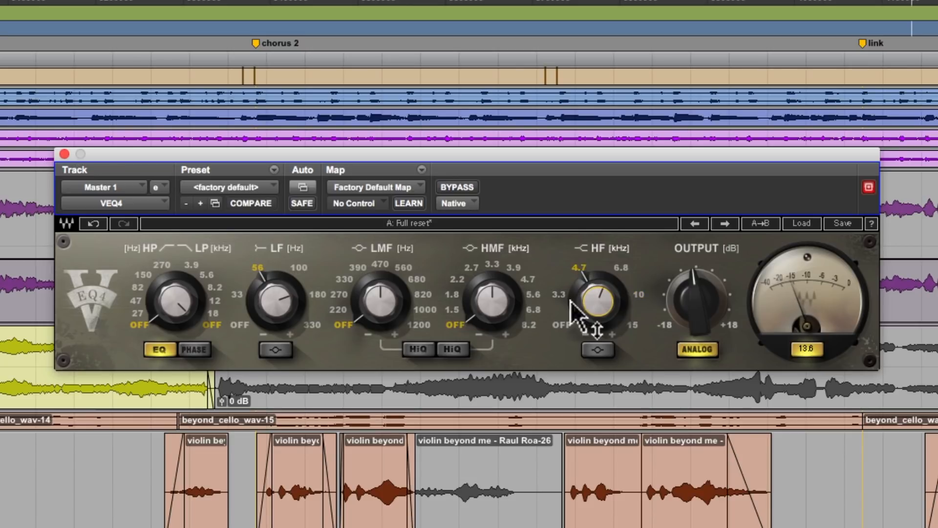
pyautogui.moveTo(503, 294); pyautogui.dragTo(500, 287)
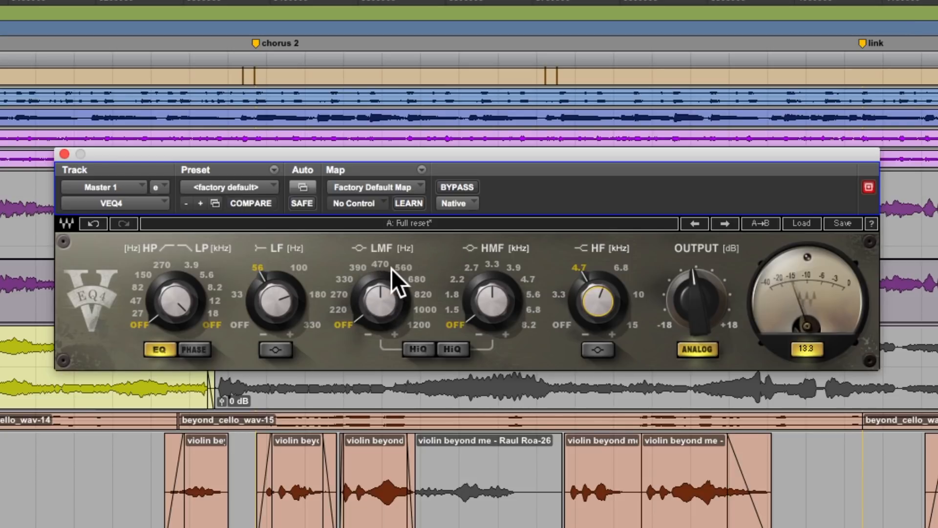
# Step: Set the LMF band to 470 Hz with a slight boost, and compare the equalized mix with the bypassed signal
pyautogui.click(378, 264)
pyautogui.moveTo(380, 296); pyautogui.dragTo(418, 216)
pyautogui.click(456, 188)
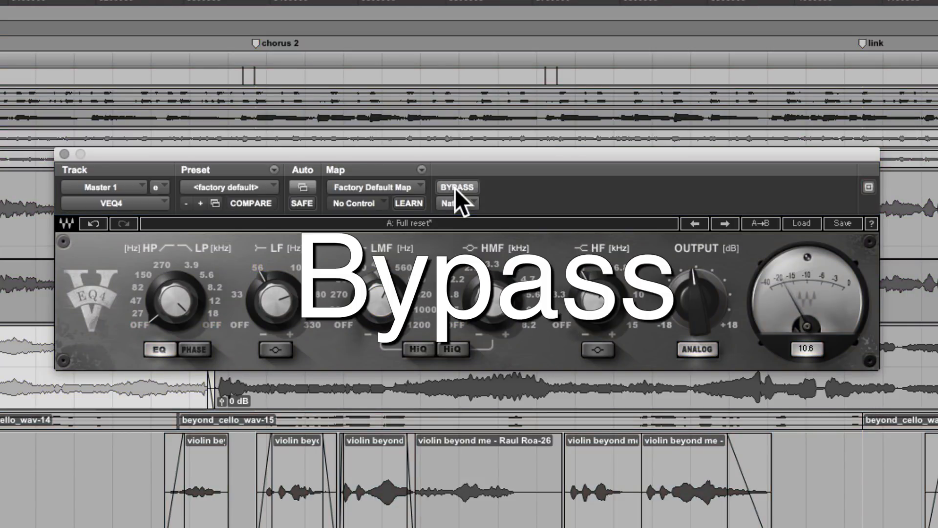
pyautogui.click(456, 189)
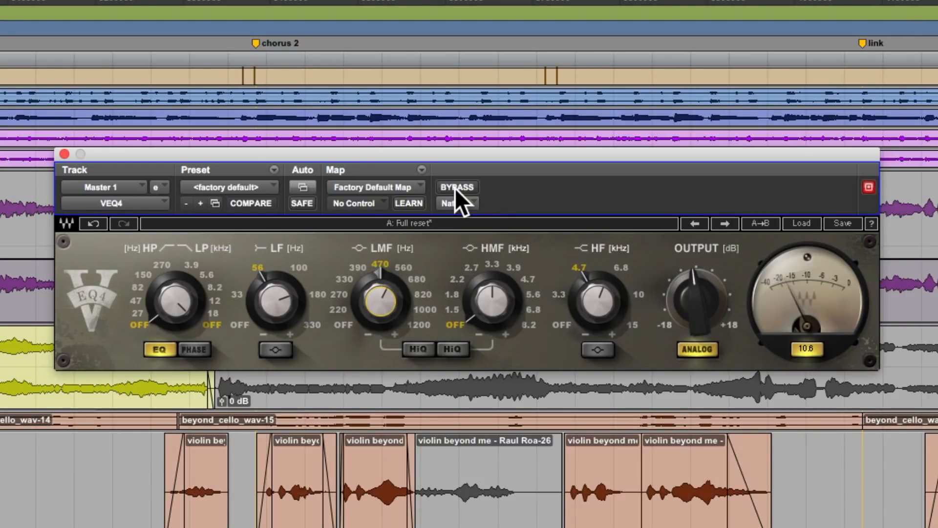
# Step: Turn on HiQ for the HMF band, adjust its gain at 2.2 kHz, and bypass the EQ for comparison
pyautogui.click(455, 348)
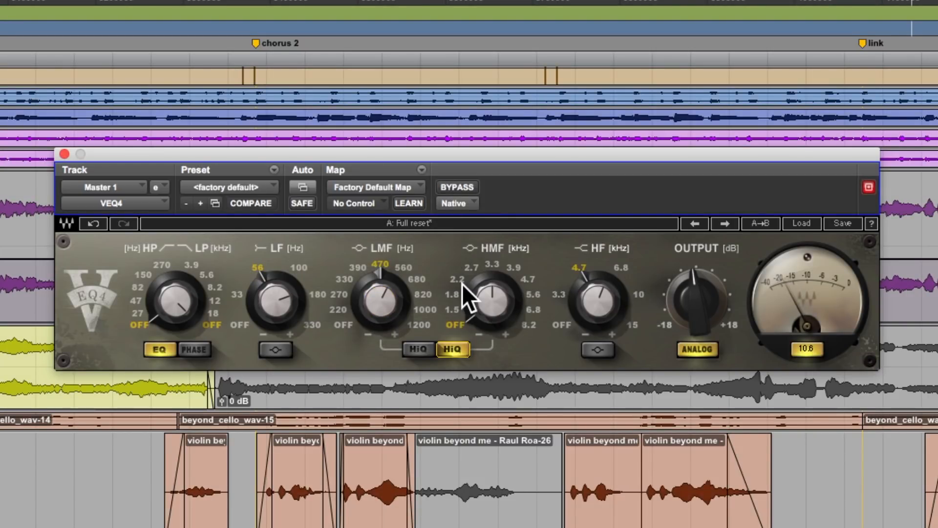
pyautogui.click(461, 281)
pyautogui.moveTo(490, 300); pyautogui.dragTo(468, 268)
pyautogui.click(456, 184)
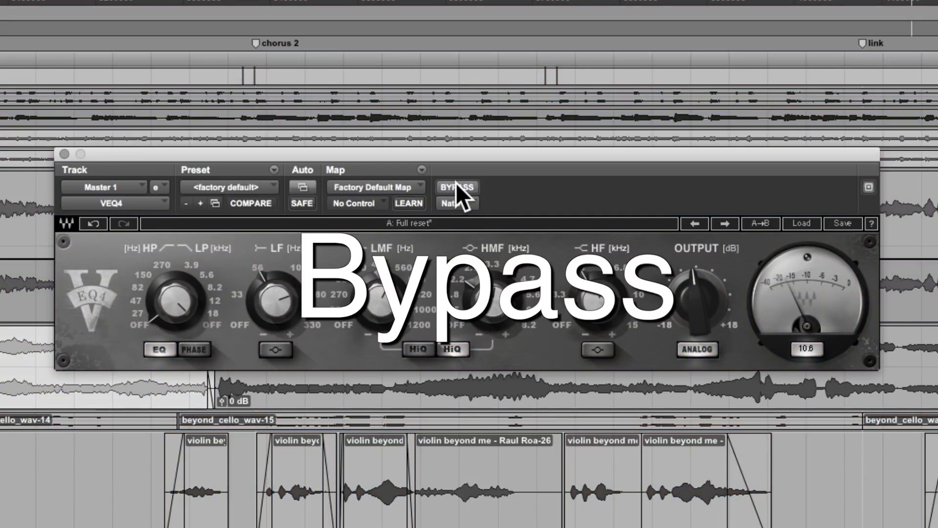